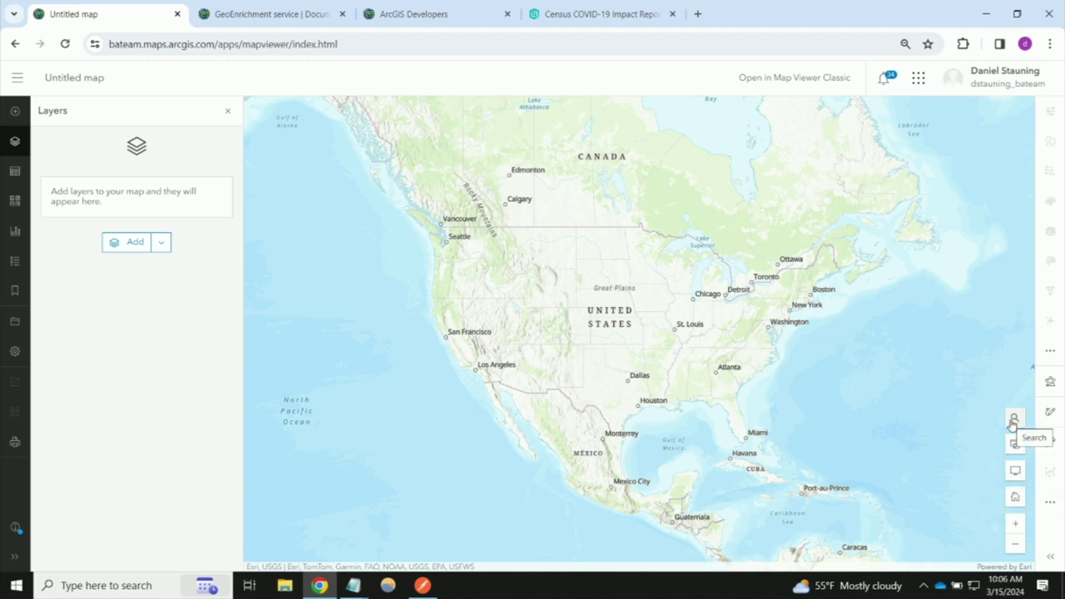
# Step: Find Palm Springs, CA and mark it with a new sketch point
pyautogui.click(1012, 421)
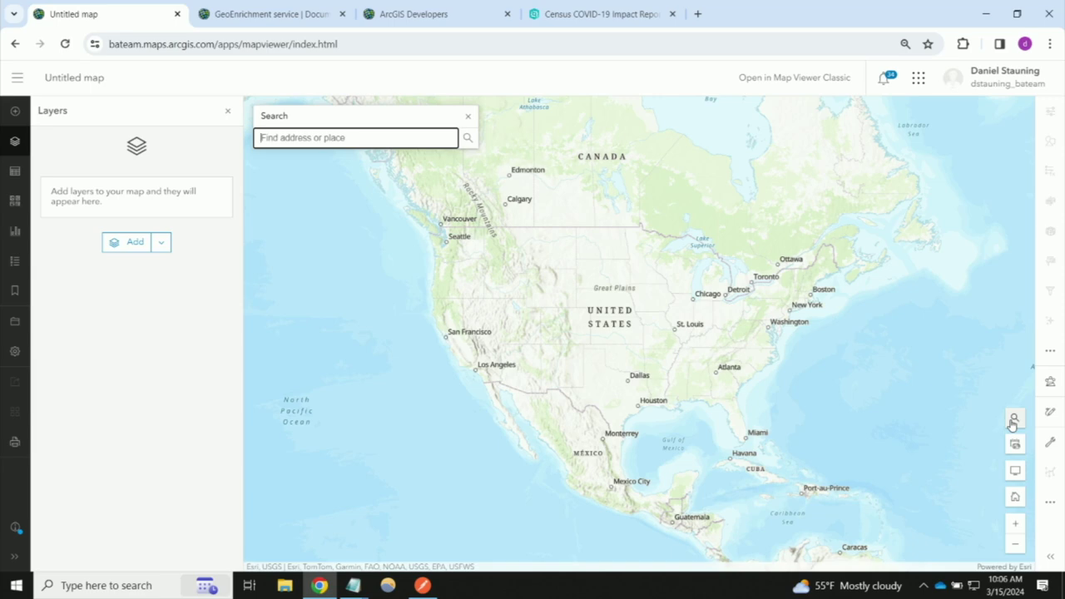
pyautogui.write('palm springs')
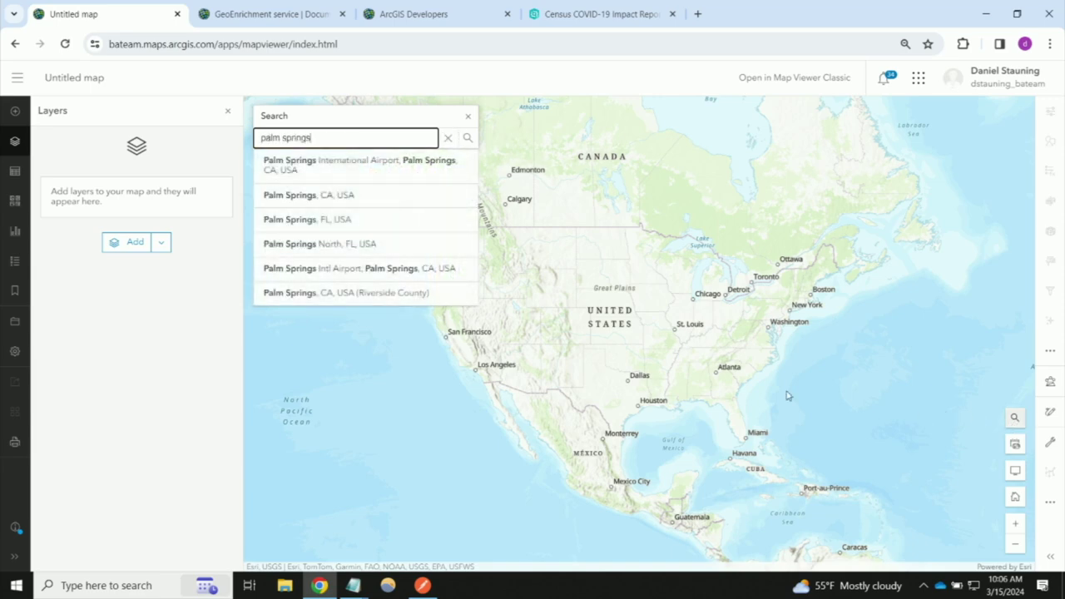
pyautogui.click(363, 196)
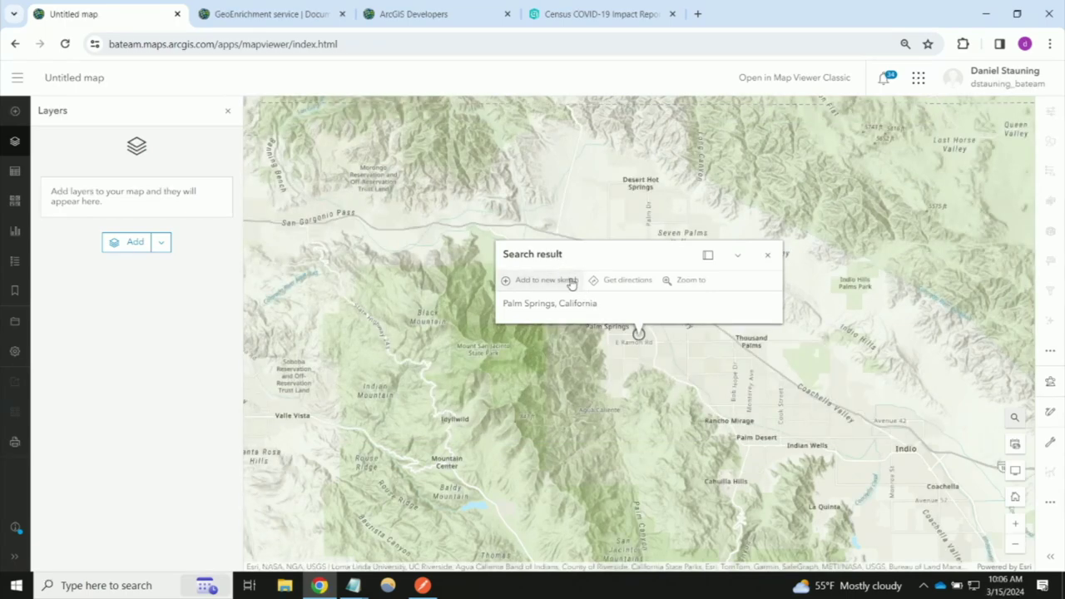
pyautogui.click(572, 284)
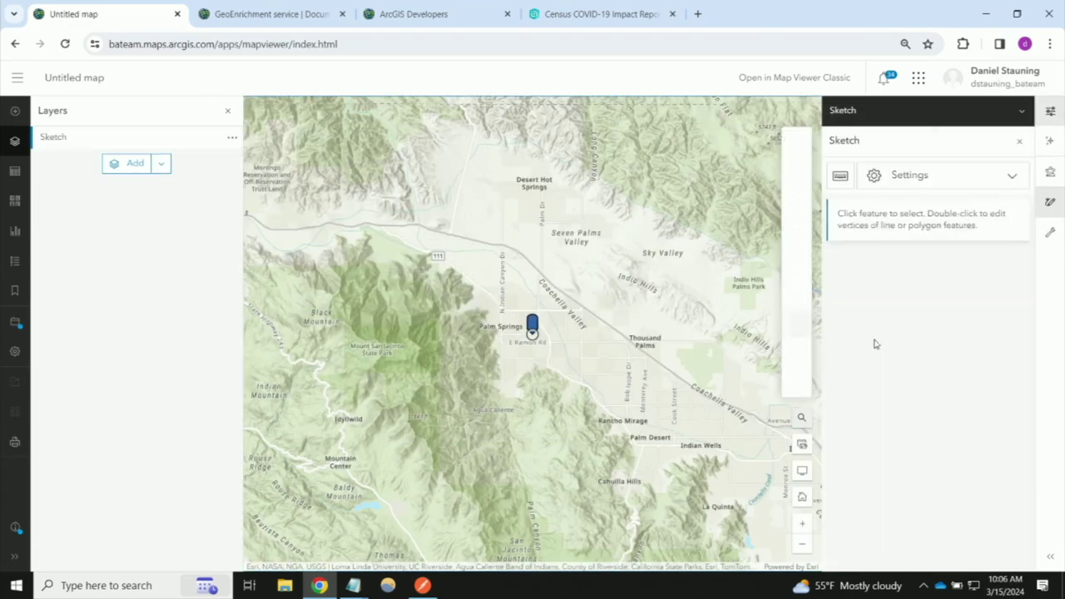
# Step: Open the Enrich Layer tool from the Enrich data analysis tools
pyautogui.click(1049, 175)
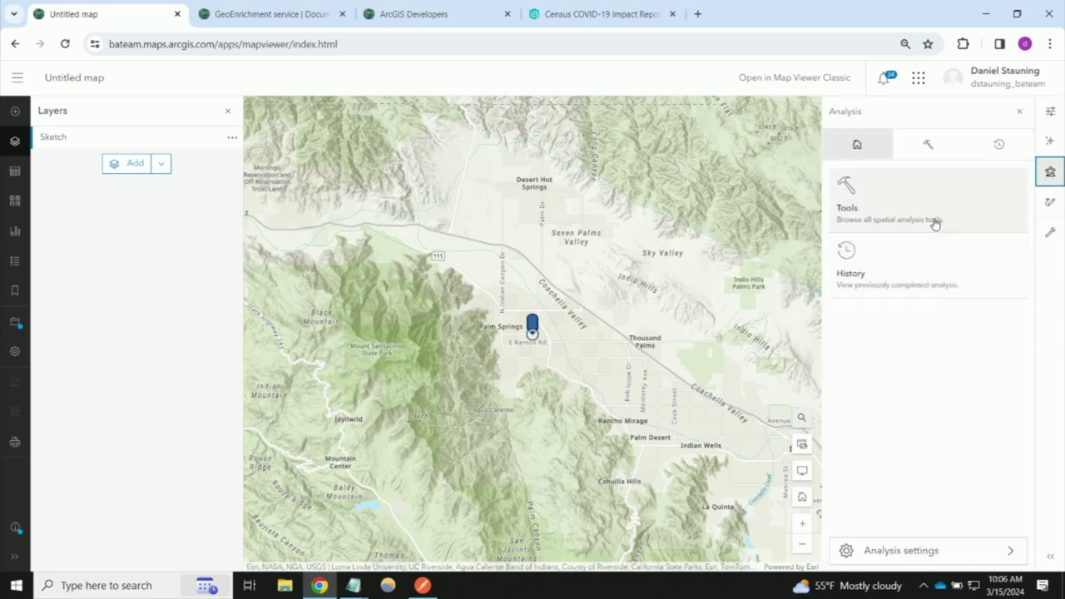
pyautogui.click(934, 223)
pyautogui.click(920, 412)
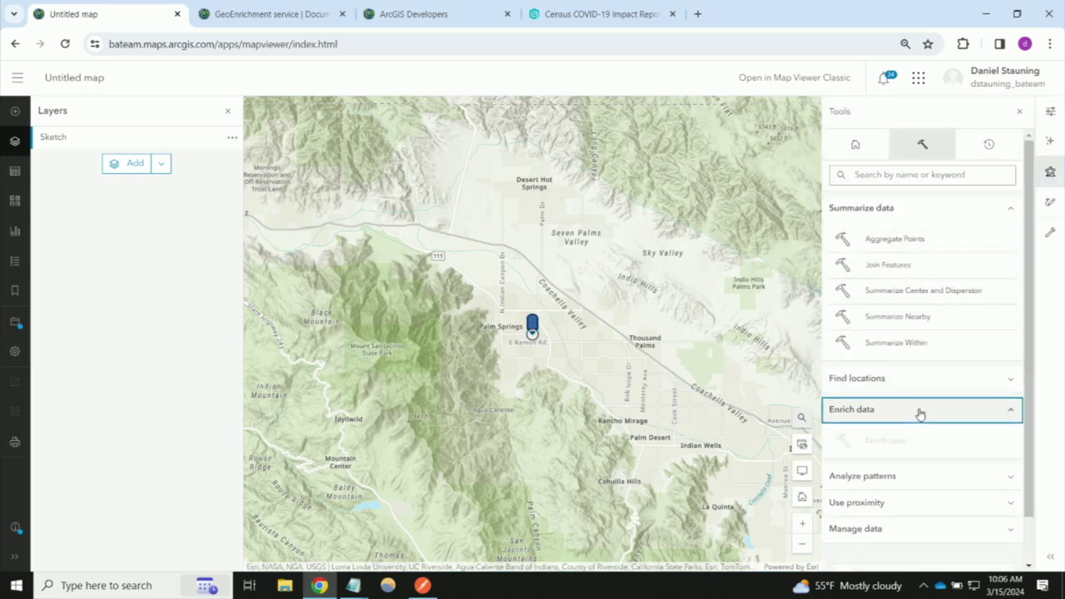
pyautogui.scroll(-1, 919, 408)
pyautogui.click(915, 397)
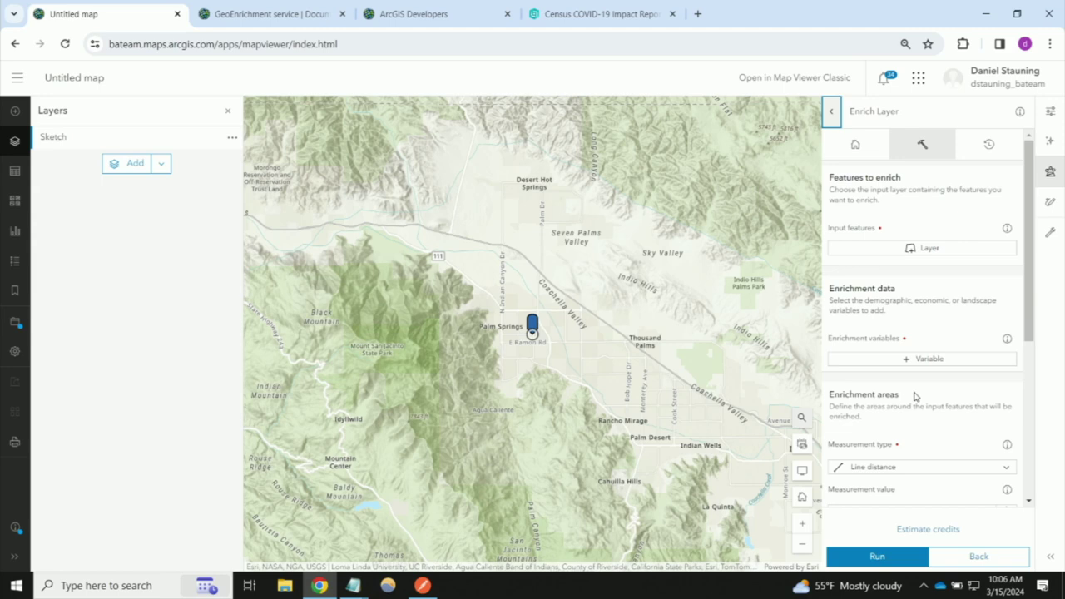
# Step: Enrich the Sketch (Points) layer using 5-minute Driving Time areas, then open variable selection
pyautogui.click(942, 252)
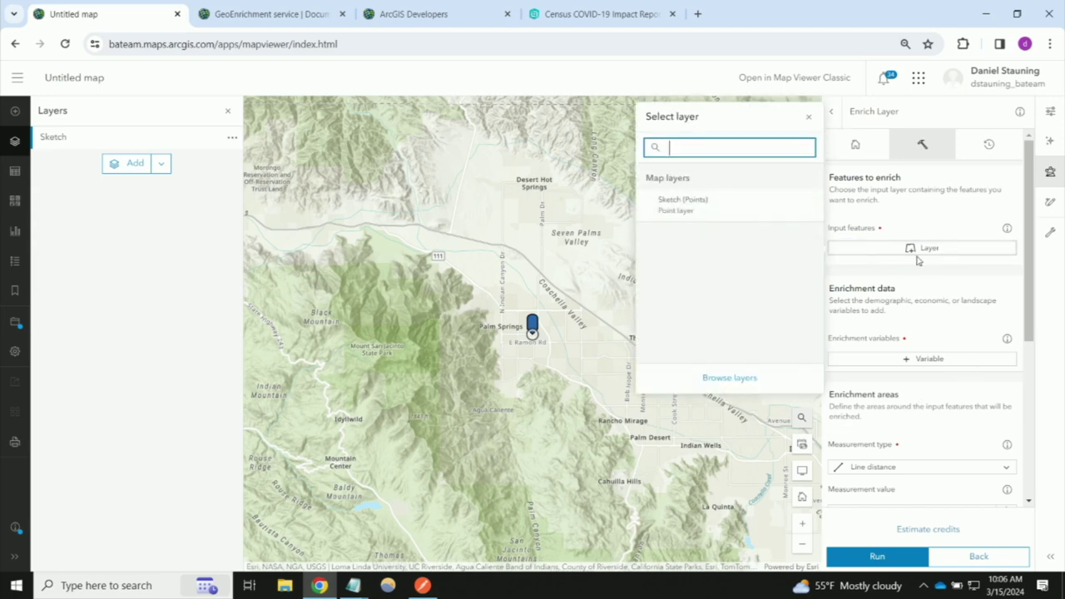
pyautogui.click(733, 214)
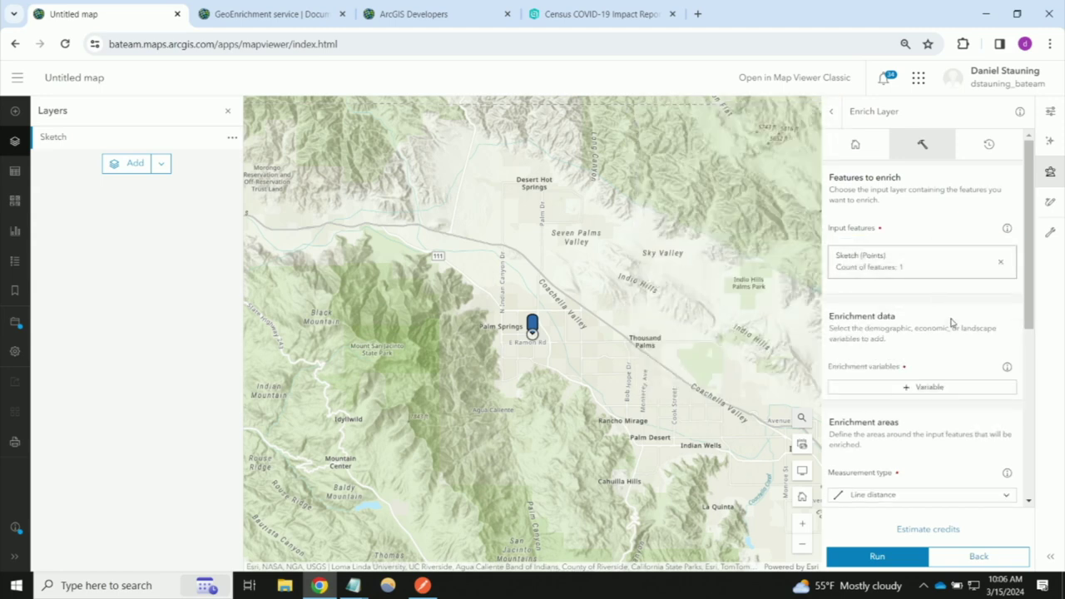
pyautogui.scroll(-1, 961, 351)
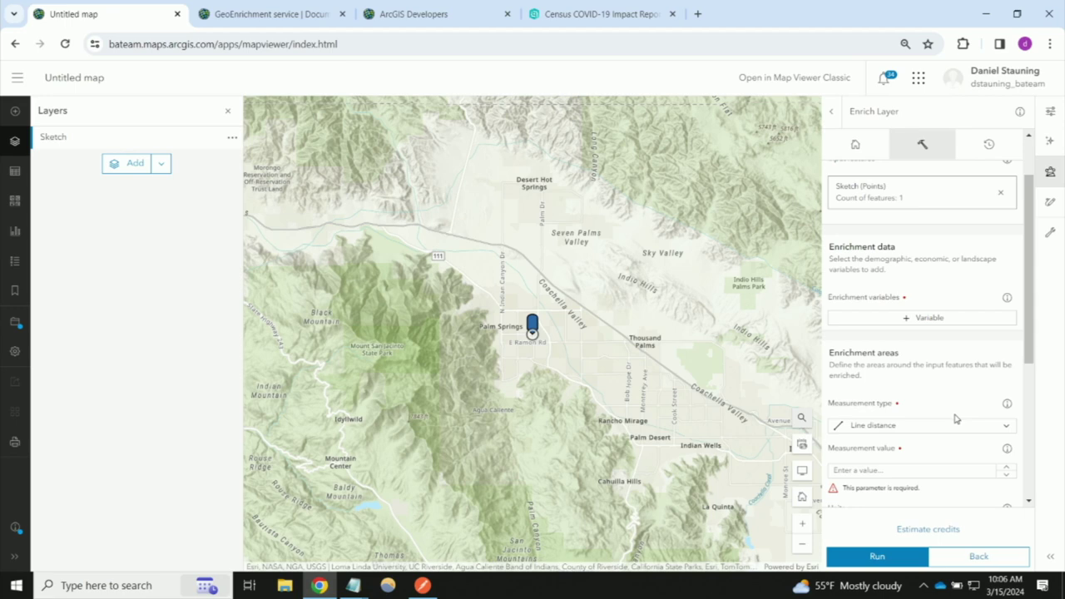
pyautogui.scroll(-1, 956, 418)
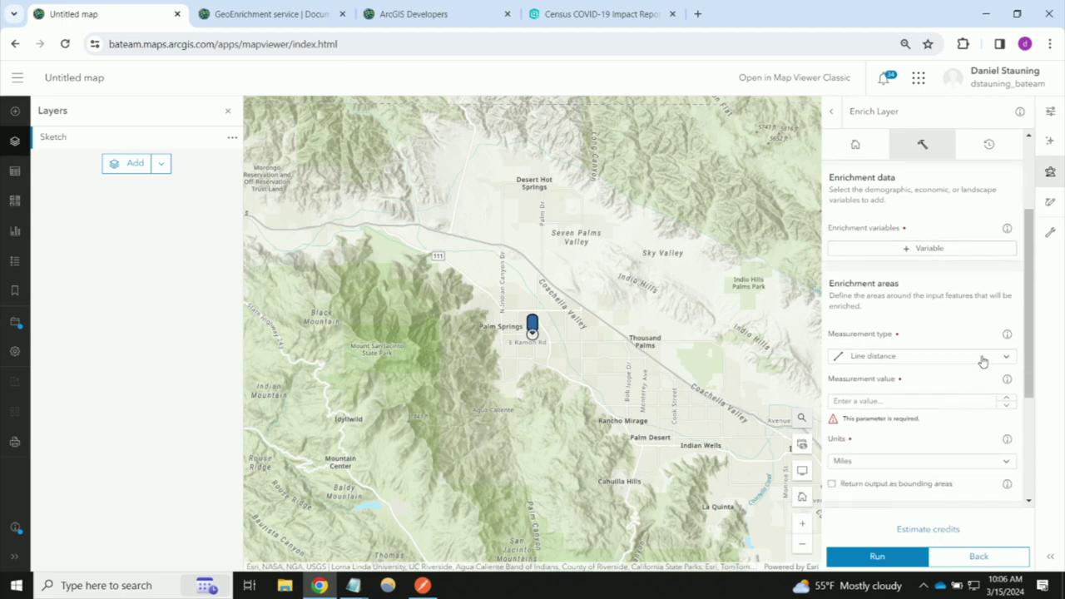
pyautogui.click(981, 356)
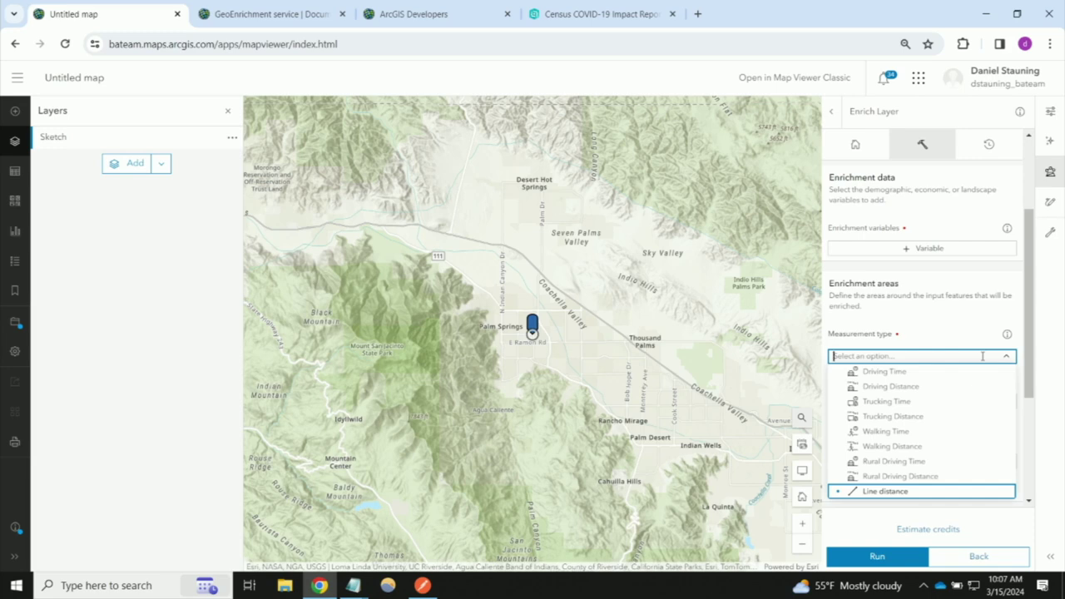
pyautogui.click(918, 374)
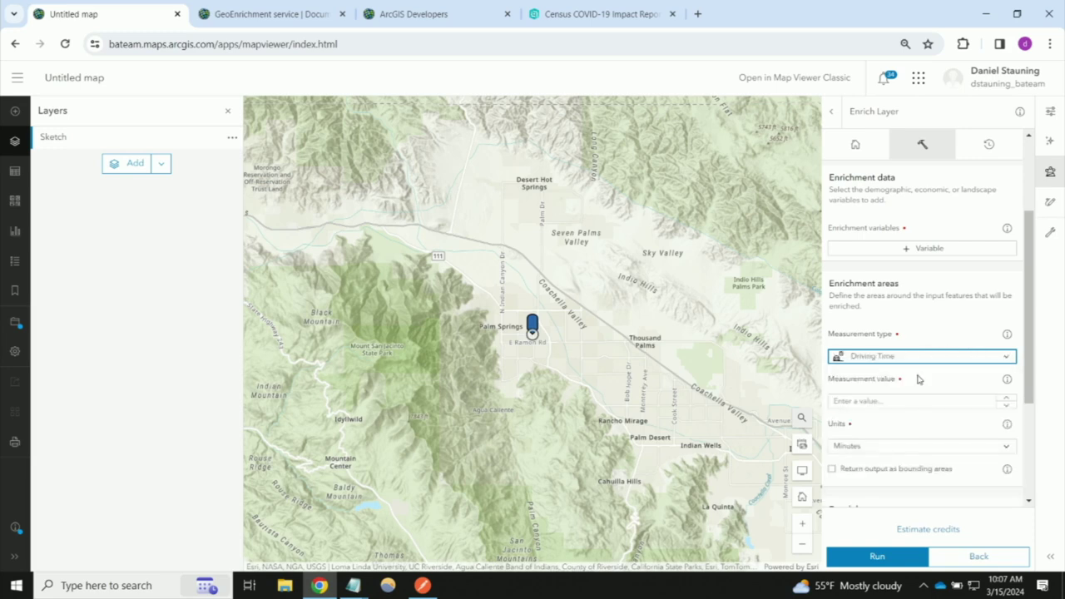
pyautogui.click(917, 402)
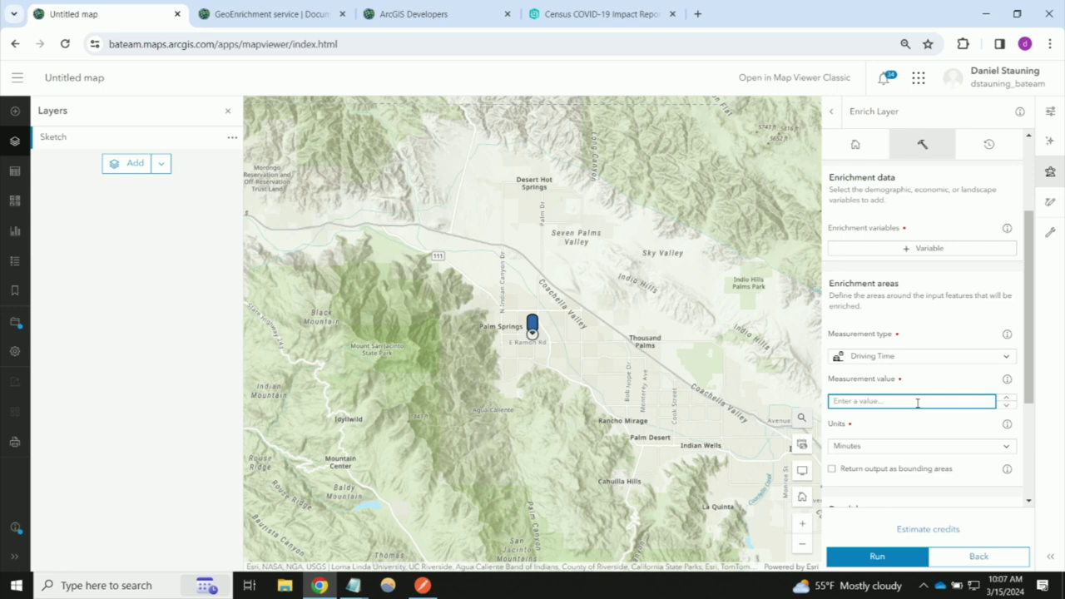
pyautogui.write('5')
pyautogui.click(945, 247)
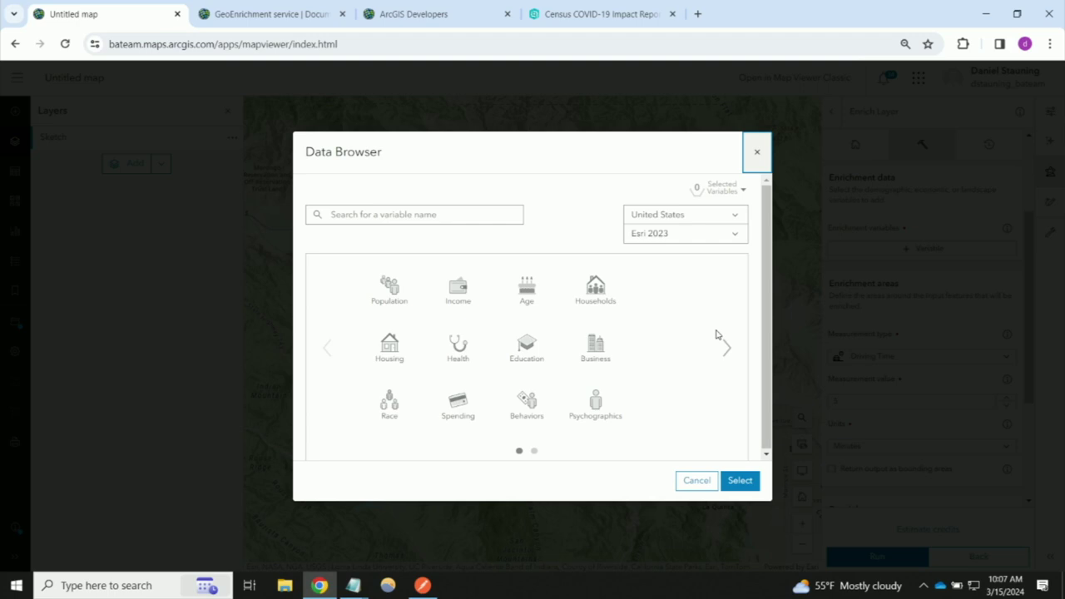
# Step: Scroll through all Spending variables in the Data Browser, then return to the categories overview
pyautogui.click(458, 414)
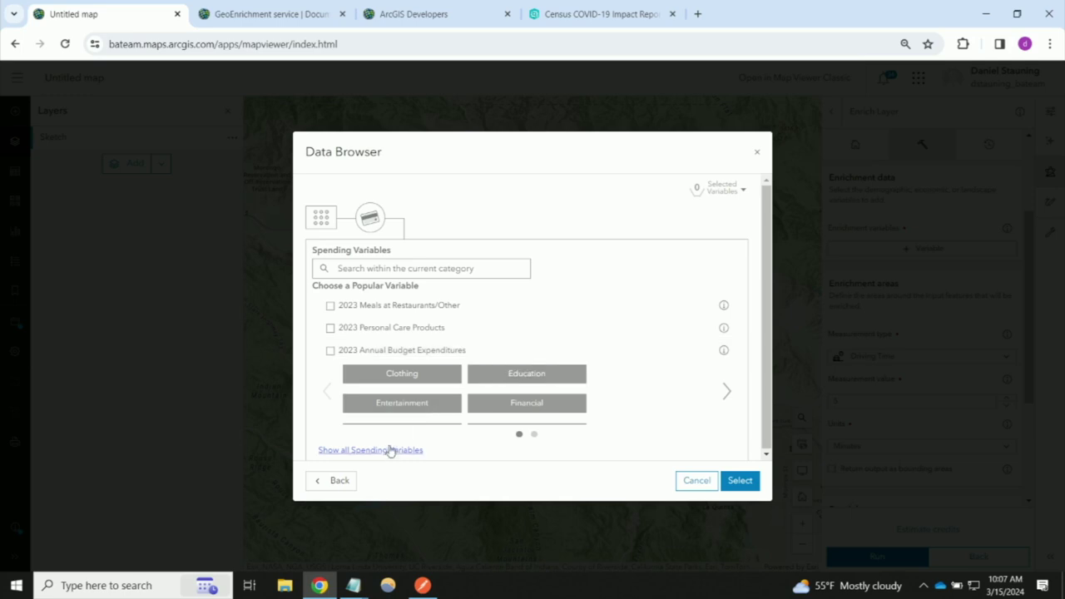
pyautogui.click(386, 452)
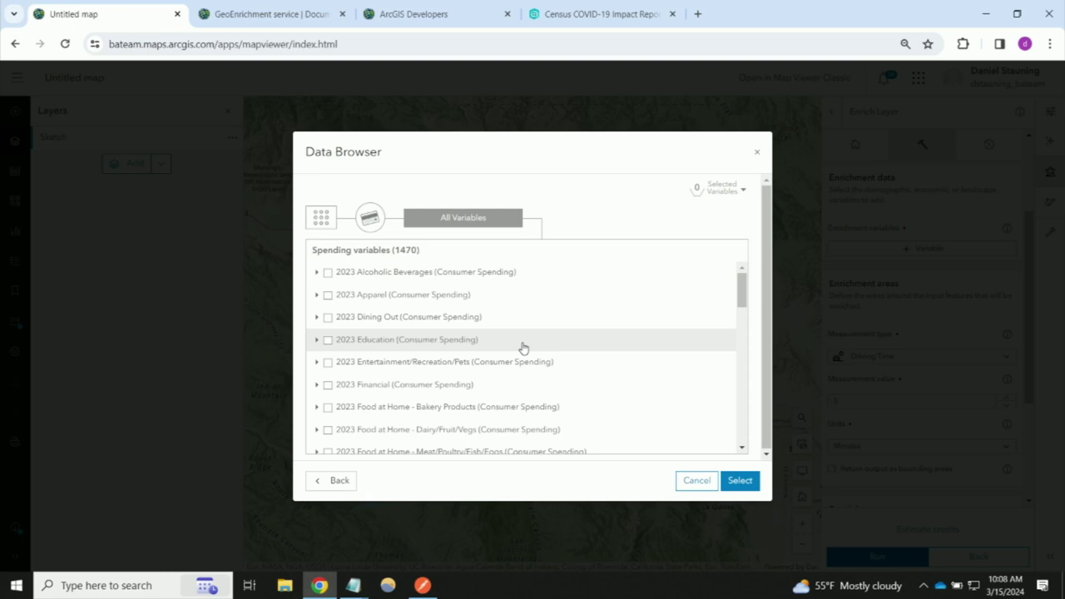
pyautogui.scroll(-3, 522, 346)
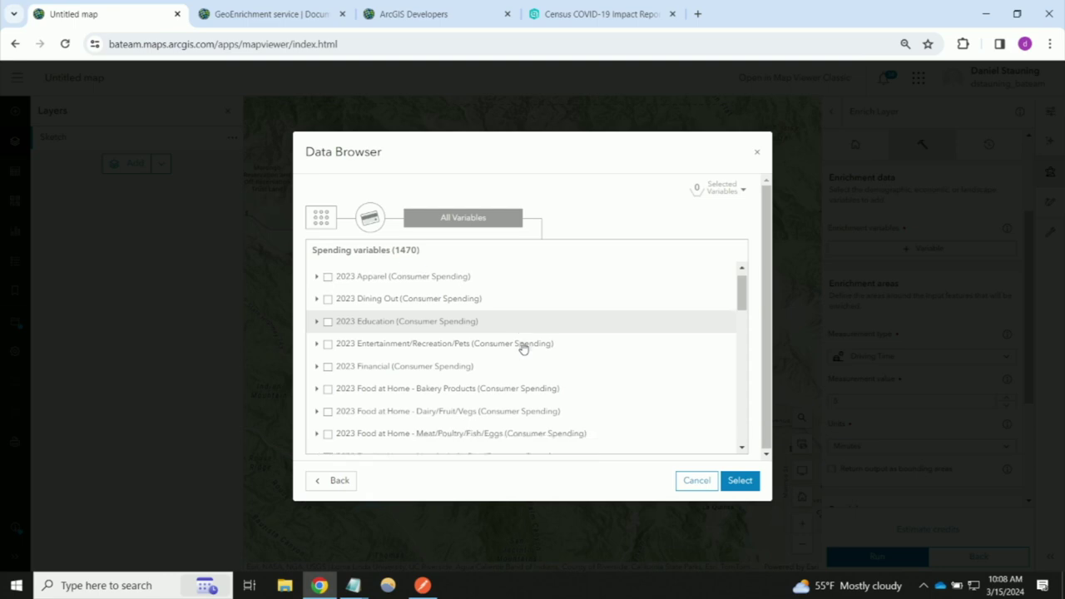
pyautogui.scroll(-3, 523, 347)
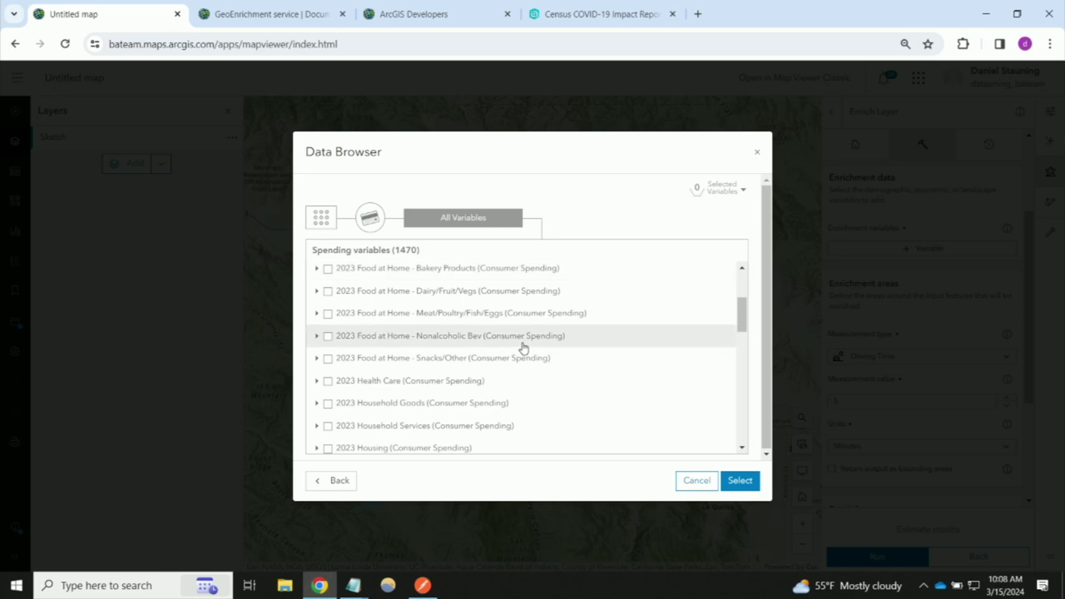
pyautogui.scroll(-3, 522, 347)
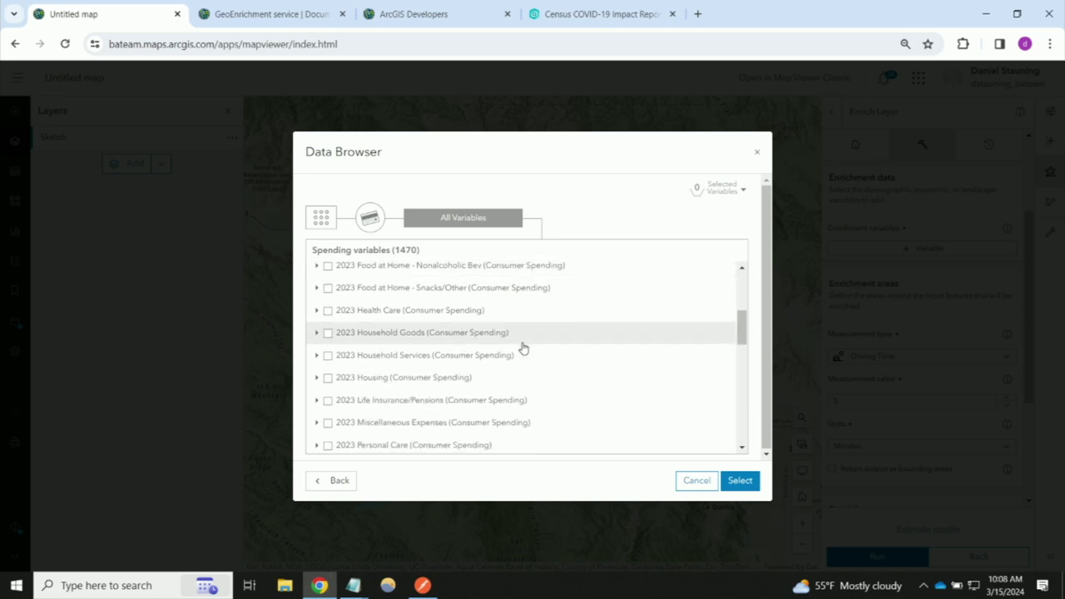
pyautogui.scroll(-6, 522, 347)
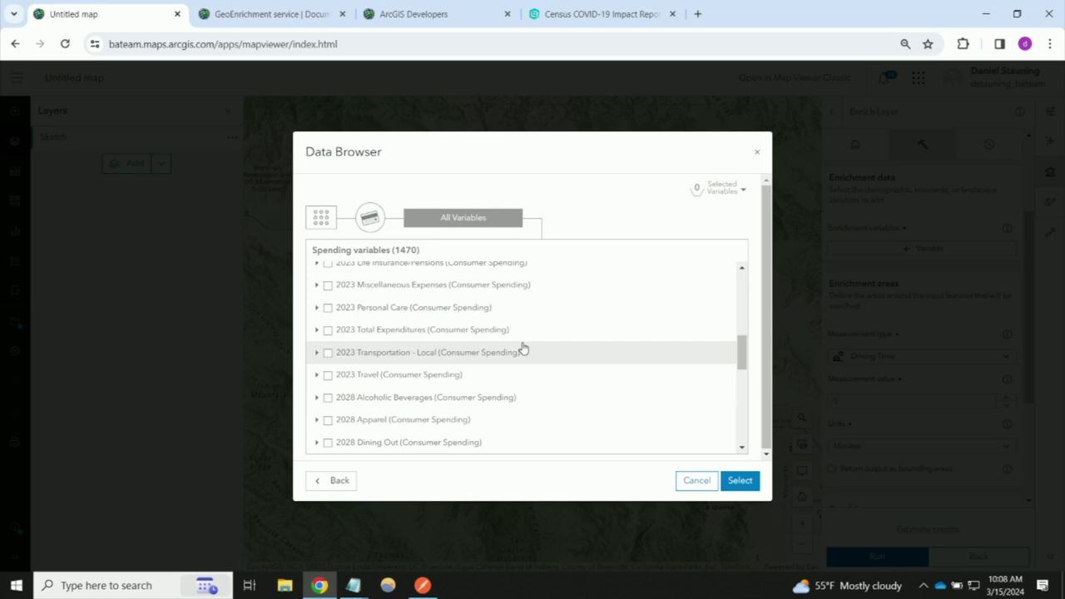
pyautogui.scroll(-3, 523, 349)
pyautogui.scroll(-6, 522, 347)
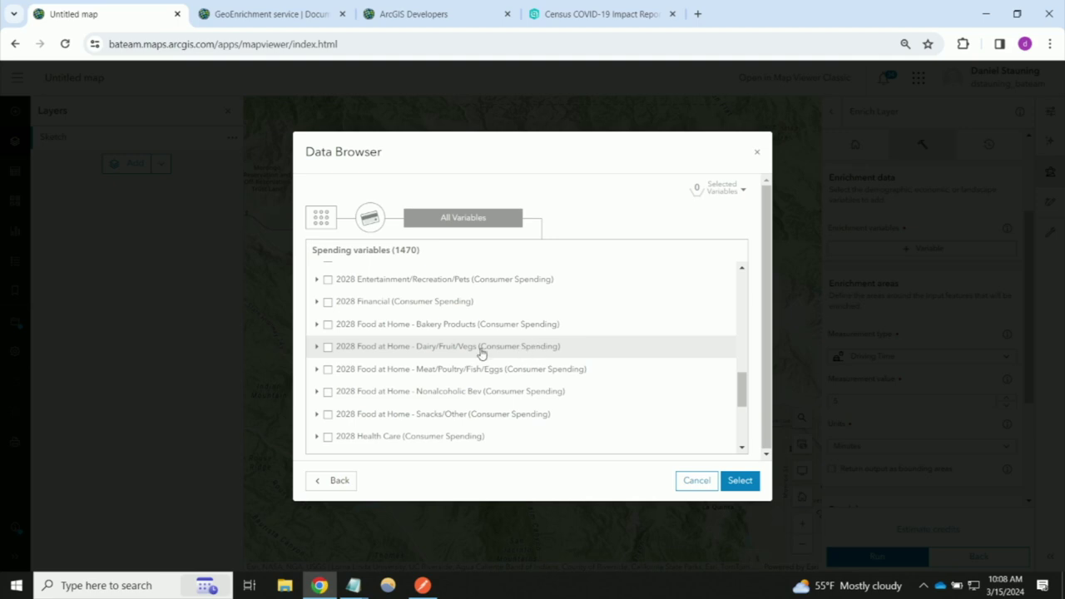
pyautogui.scroll(-3, 480, 354)
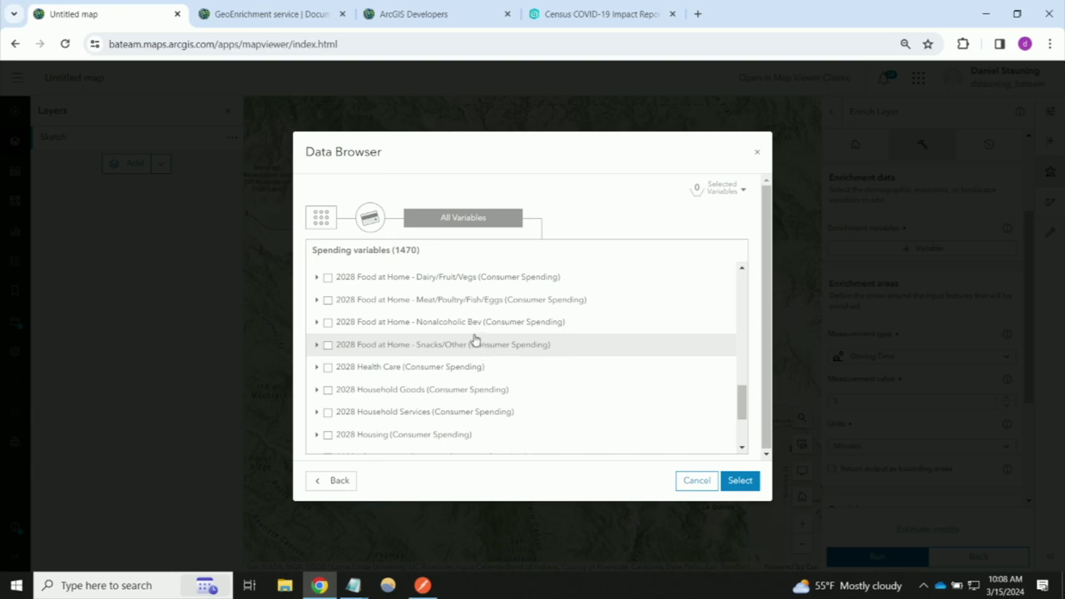
pyautogui.click(321, 218)
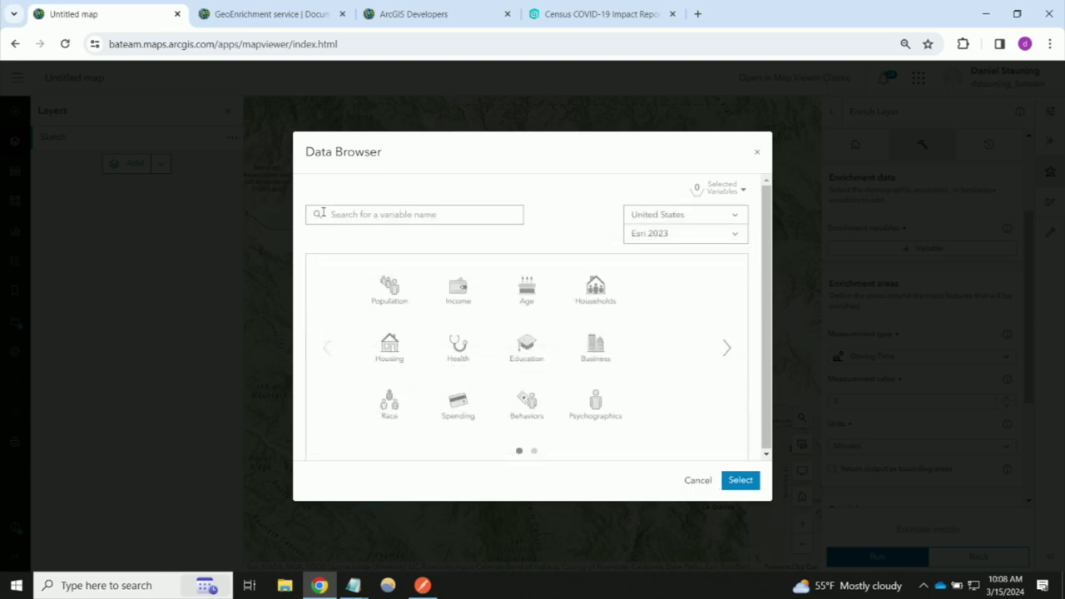
# Step: Select 2023 Median Household Income, Median Disposable Income and Median Net Worth as enrichment variables
pyautogui.click(459, 288)
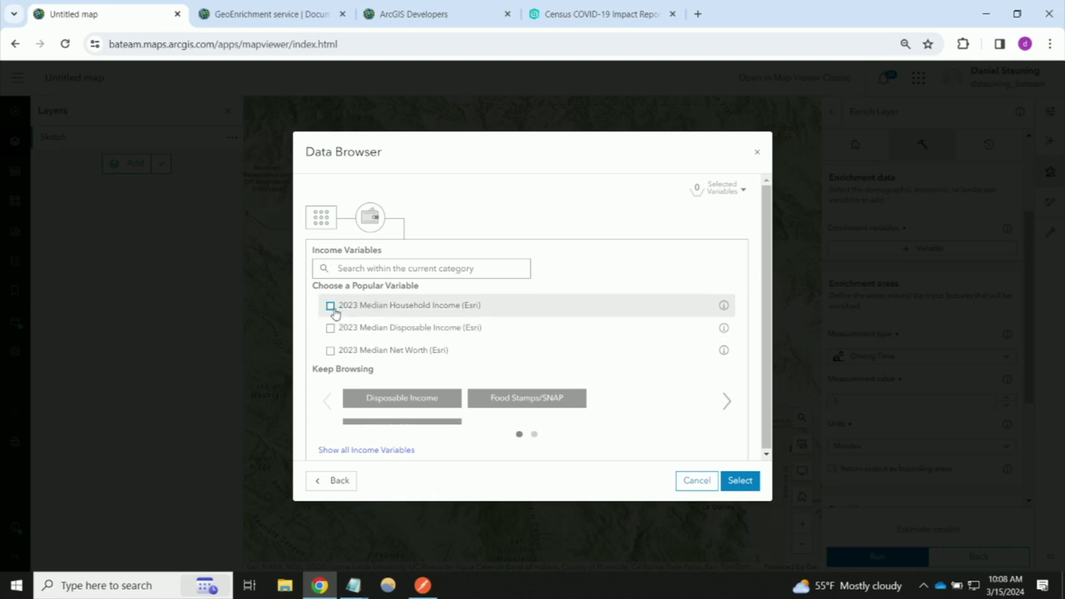
pyautogui.click(330, 305)
pyautogui.click(330, 327)
pyautogui.click(330, 350)
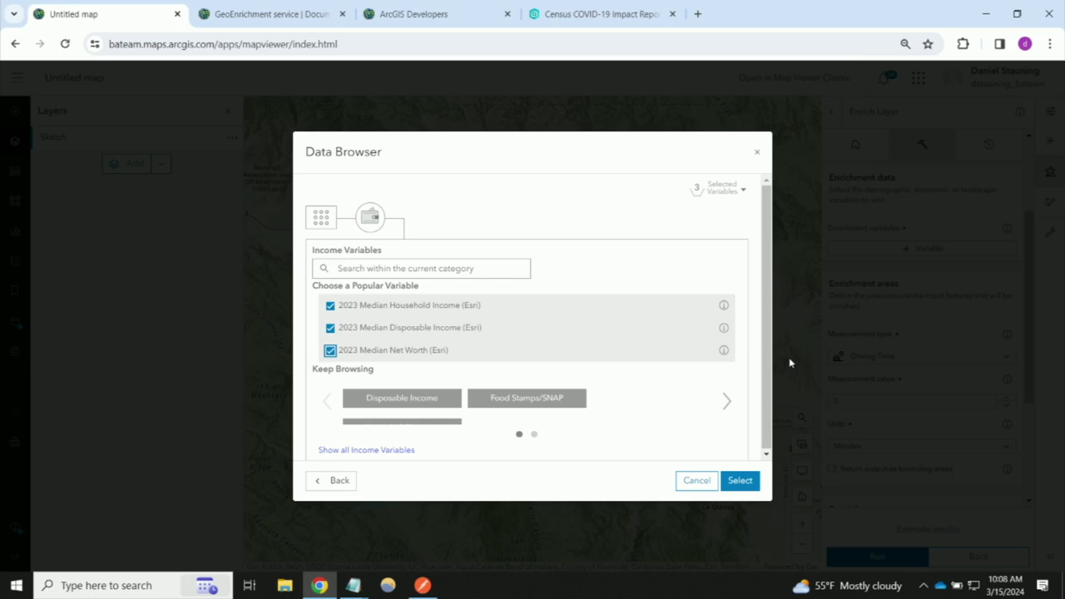
pyautogui.click(737, 483)
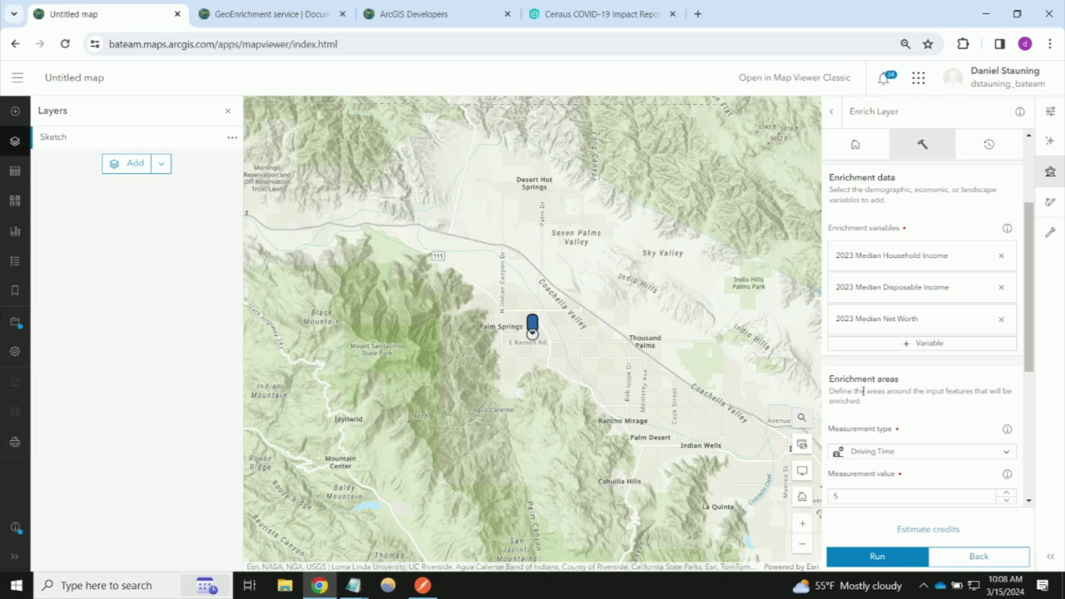
# Step: Return output as bounding areas, name it dev_summit2024, and run the enrichment
pyautogui.scroll(-3, 862, 391)
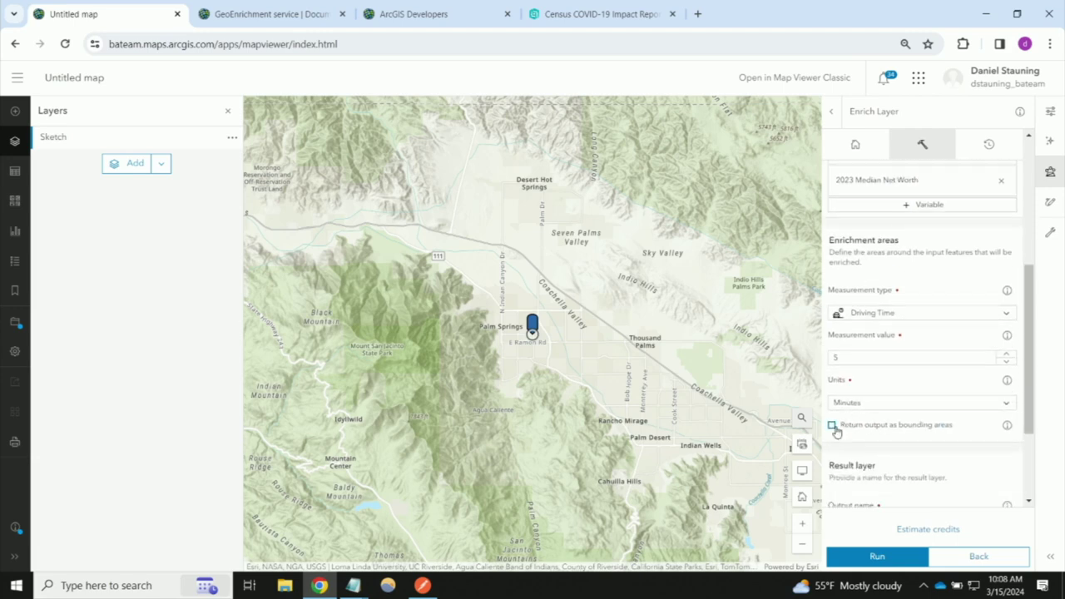
pyautogui.click(832, 425)
pyautogui.scroll(-3, 896, 476)
pyautogui.click(898, 391)
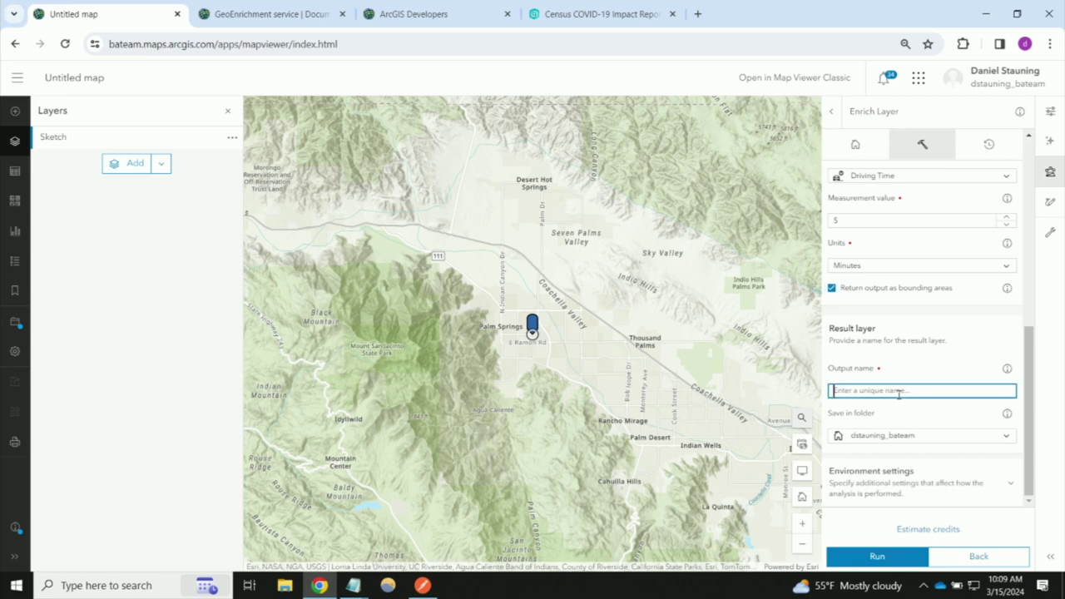
pyautogui.write('dev_summit2024')
pyautogui.click(883, 555)
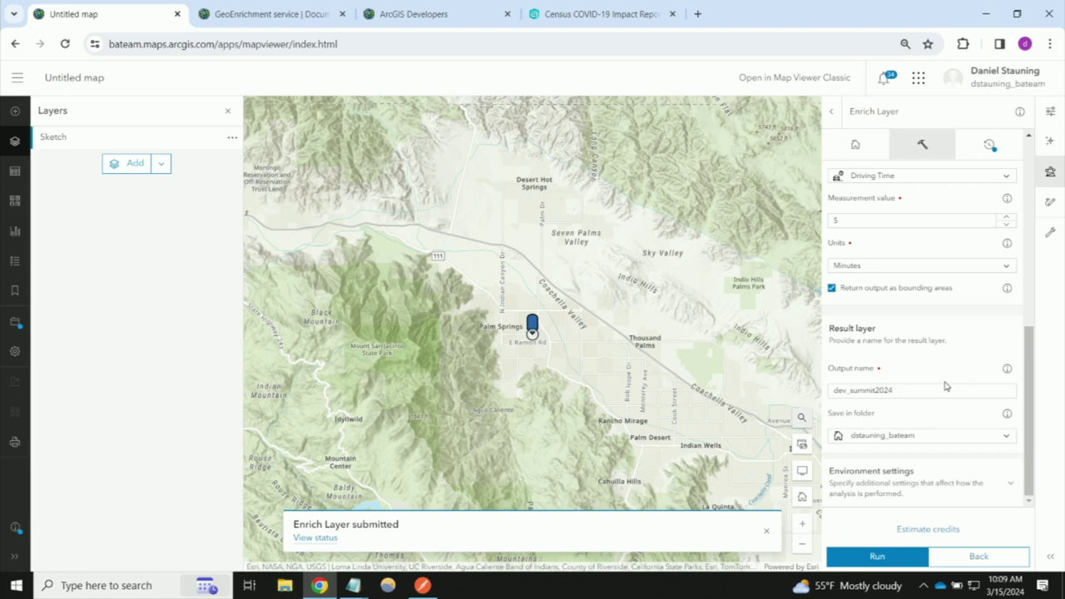
# Step: Check the analysis History to follow the Enrich Layer job until it completes
pyautogui.click(982, 143)
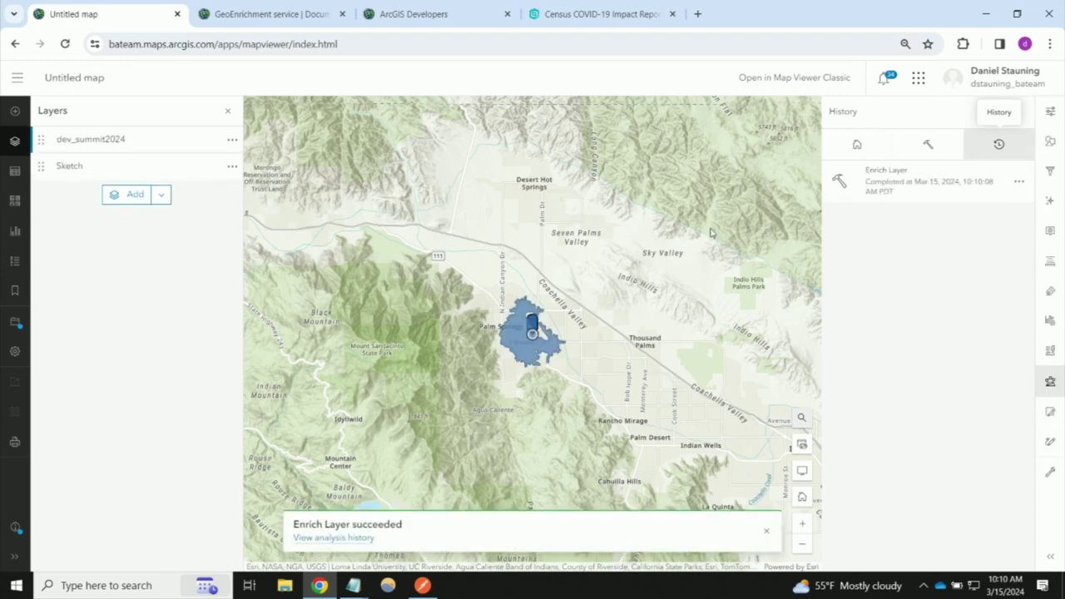
# Step: Inspect the drive-time area's popup: disposable income 53,322, household income 62,203, net worth 133,860
pyautogui.scroll(3, 509, 349)
pyautogui.scroll(1, 514, 347)
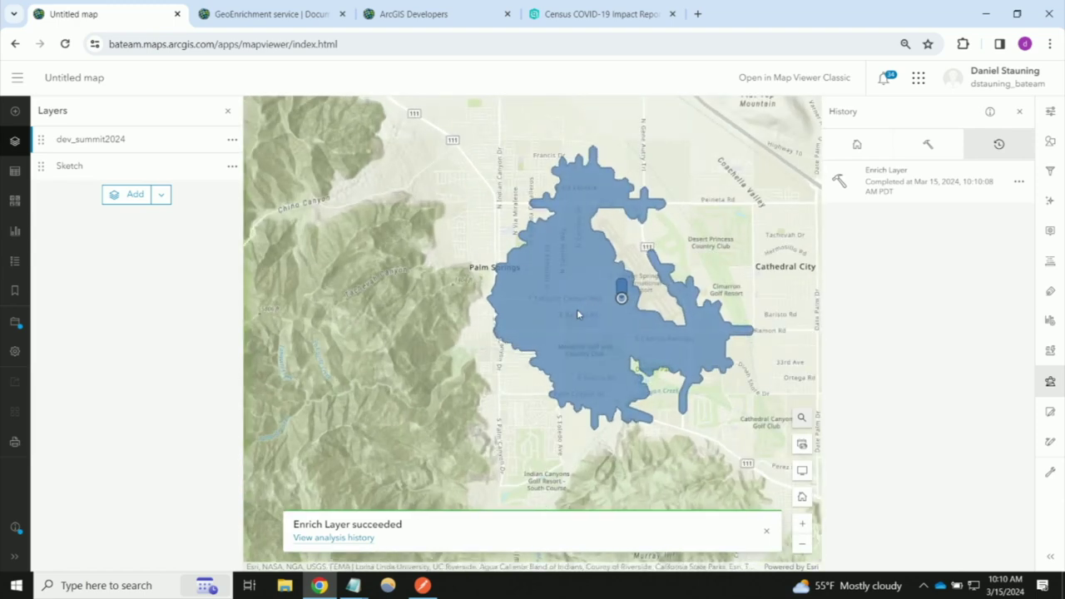
pyautogui.click(577, 313)
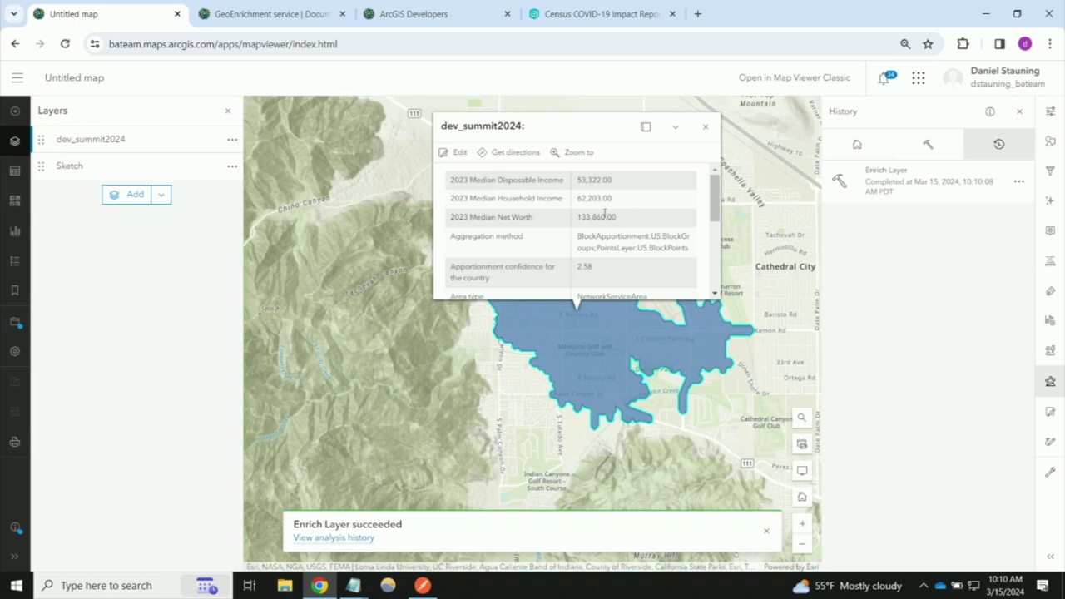
pyautogui.moveTo(639, 218); pyautogui.dragTo(478, 186)
pyautogui.click(650, 219)
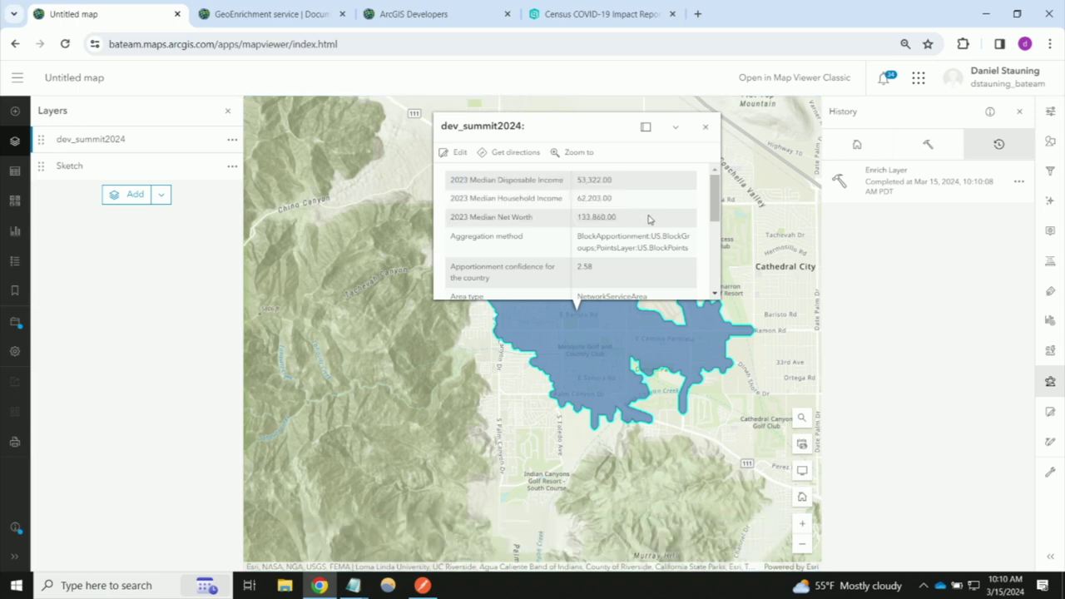